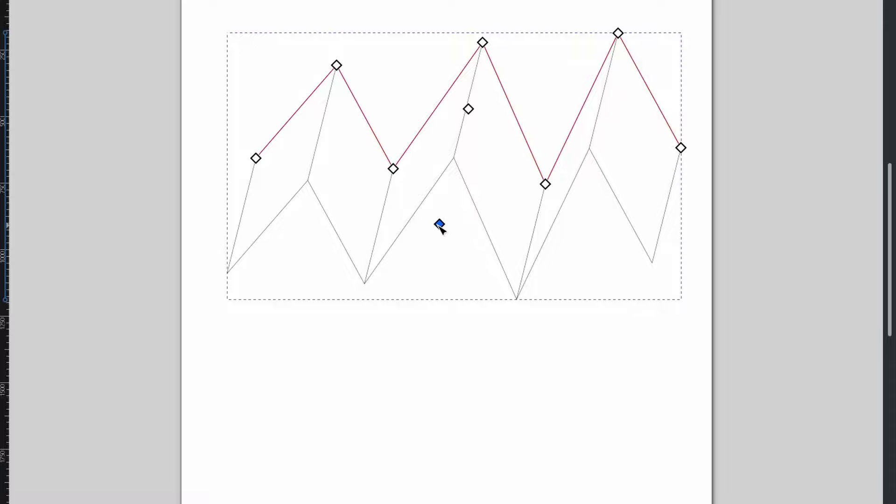
- Reposition both direction handles of the Extrude effect on the zigzag path to change its angle and distance
drag(439, 225, 501, 316)
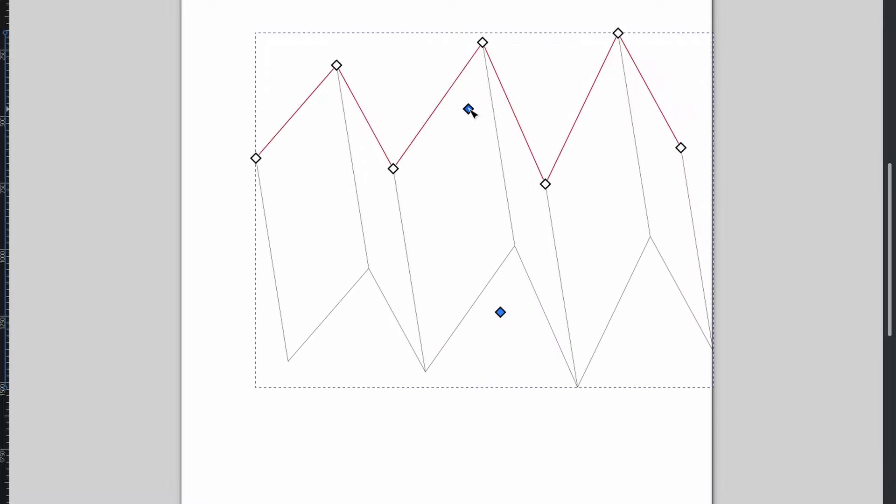
drag(477, 124, 481, 169)
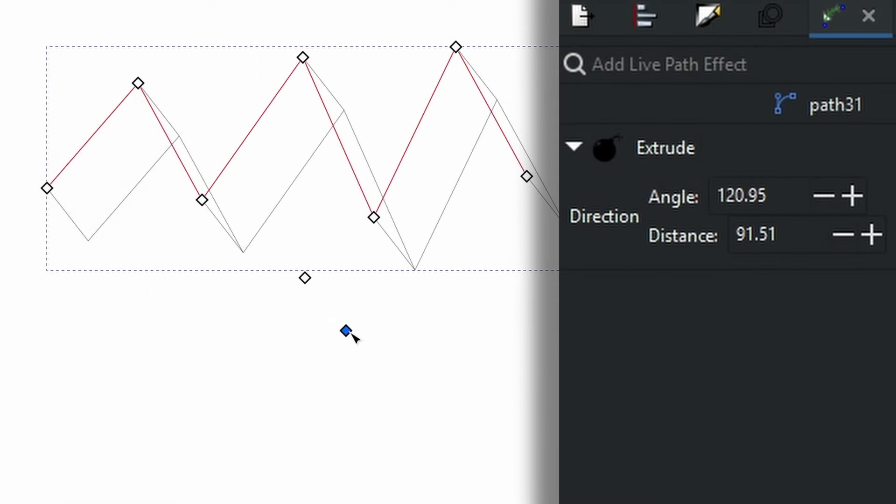
drag(354, 335, 323, 244)
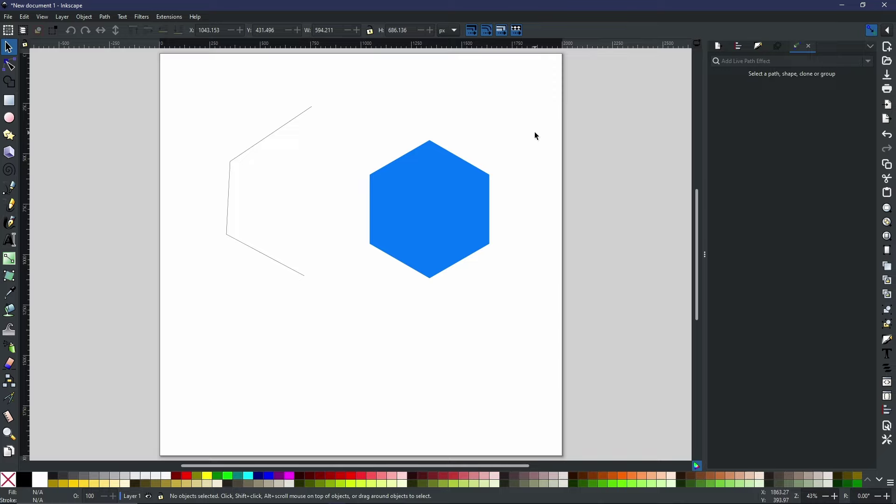
- Apply the Fill between strokes effect to the blue hexagon, using a copy of the open four-node path as its linked path
click(286, 131)
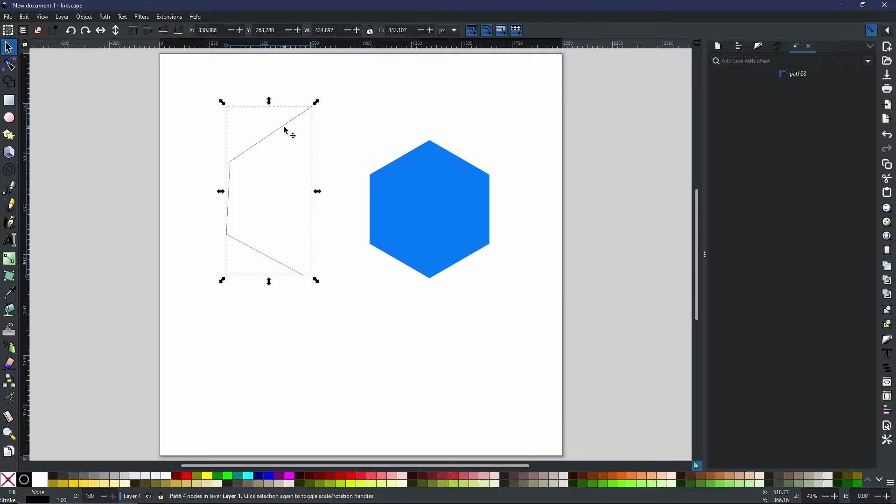
right_click(287, 131)
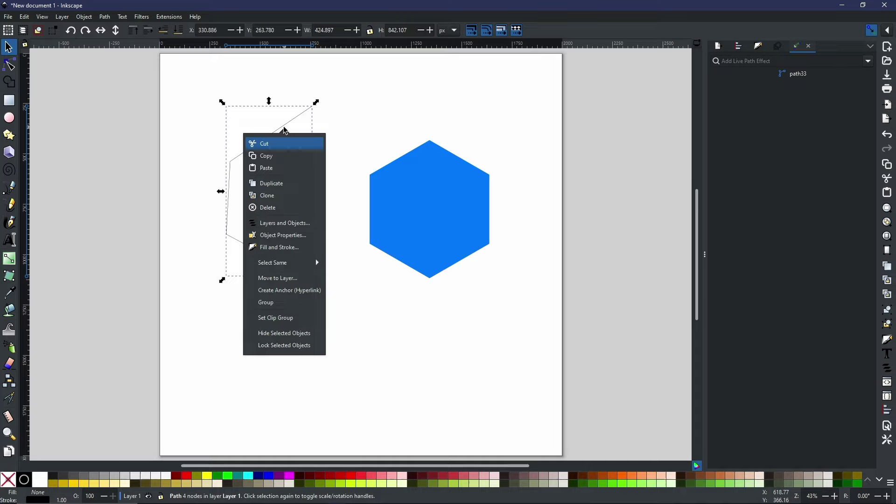
click(284, 157)
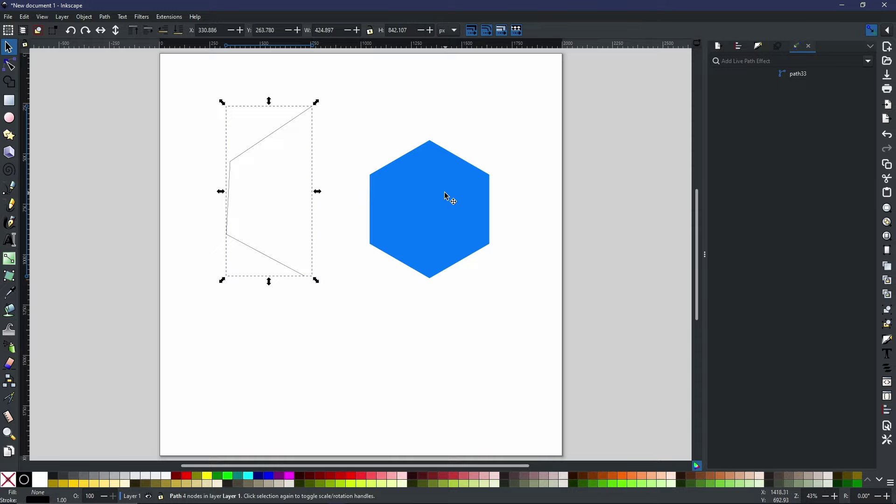
click(445, 232)
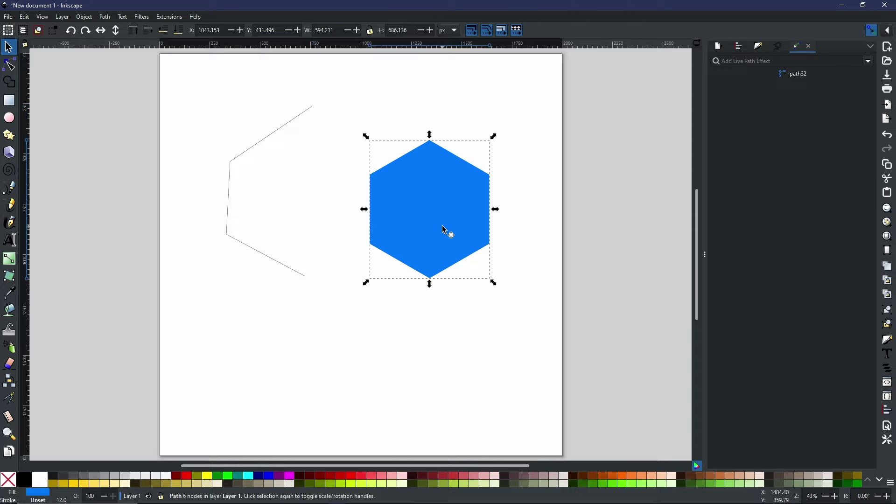
click(868, 62)
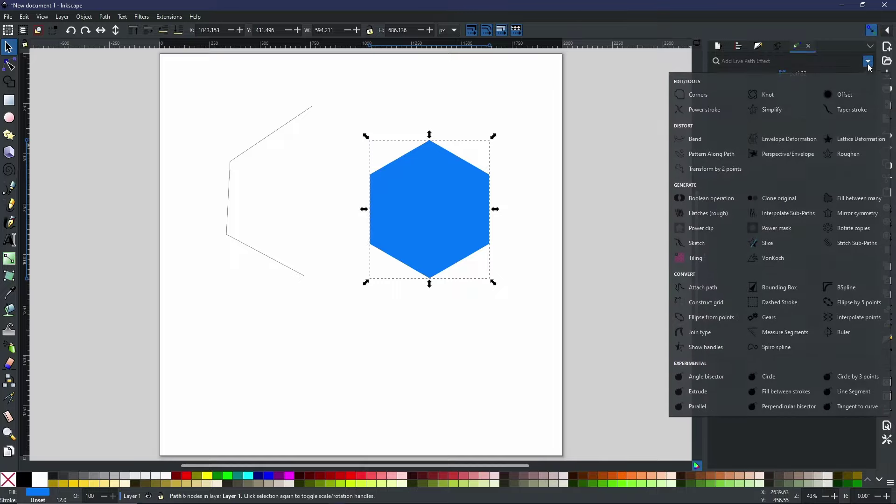
click(776, 393)
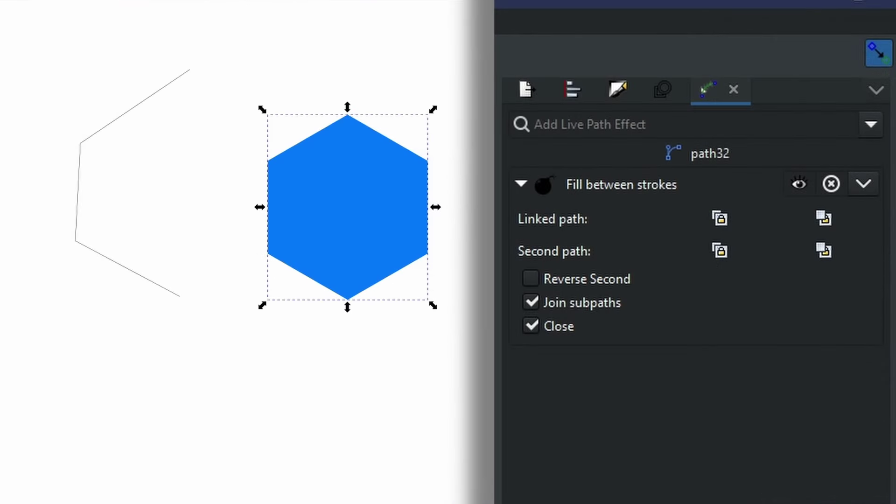
click(719, 219)
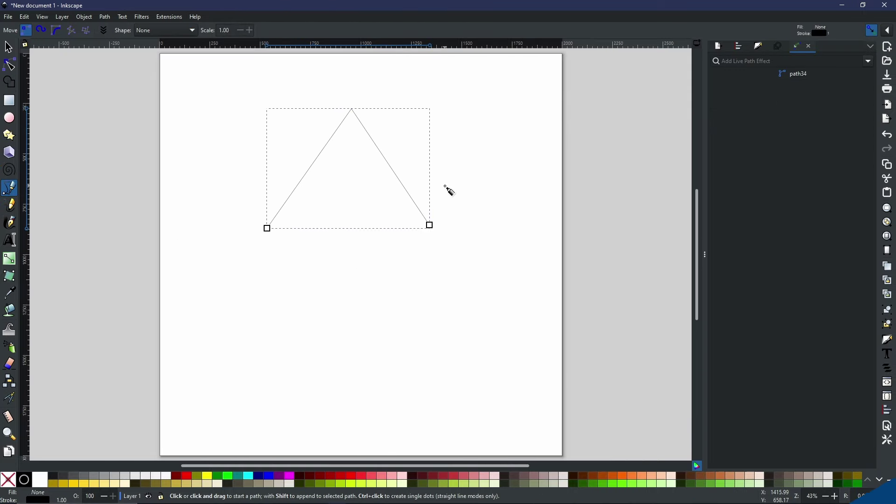
- Apply the Line Segment effect to the open triangular path and move both of its end nodes to tilt the line
click(872, 63)
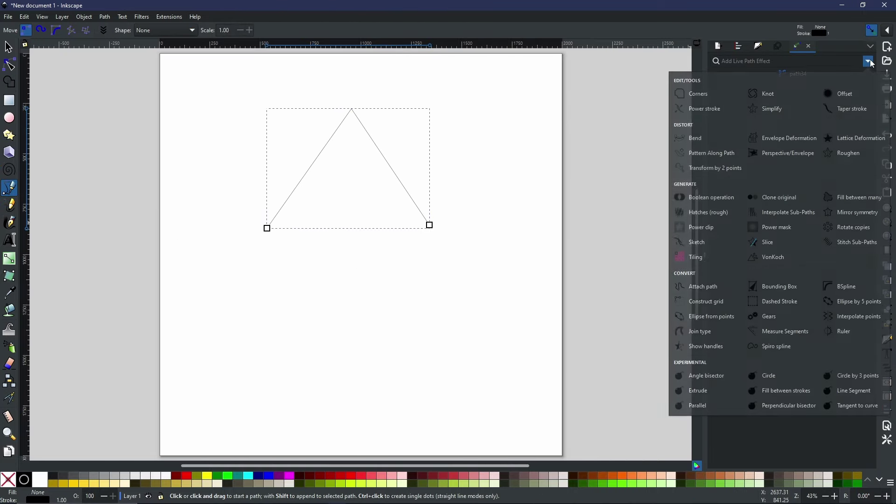
click(858, 400)
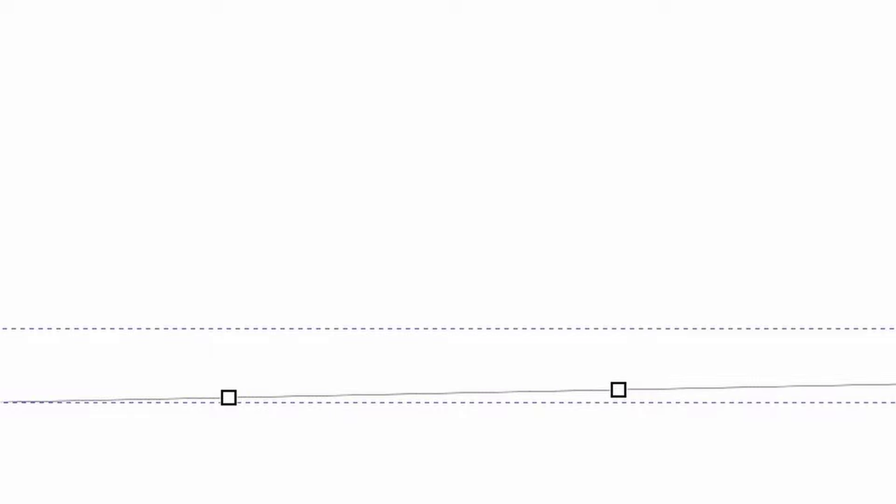
key(n)
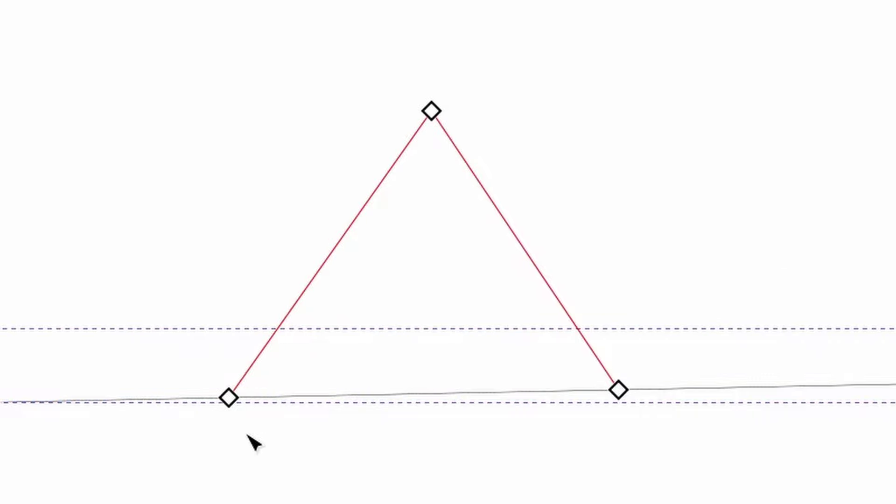
click(228, 397)
drag(219, 386, 291, 460)
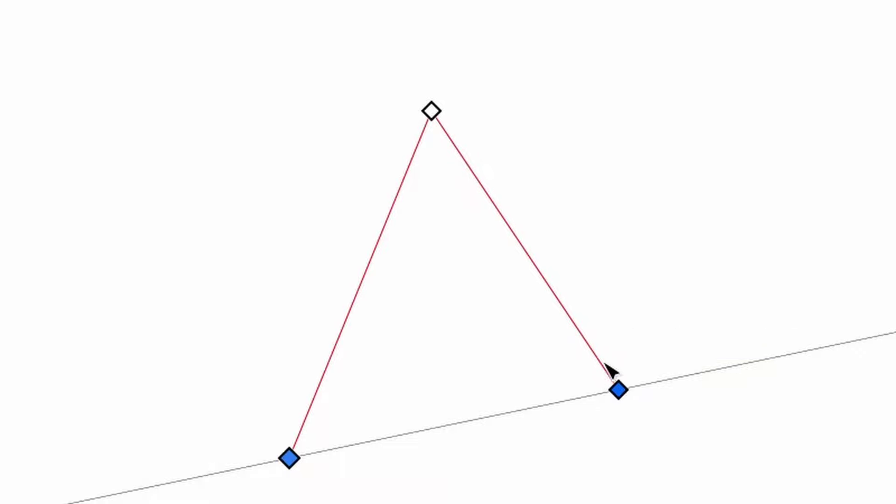
drag(618, 389, 743, 408)
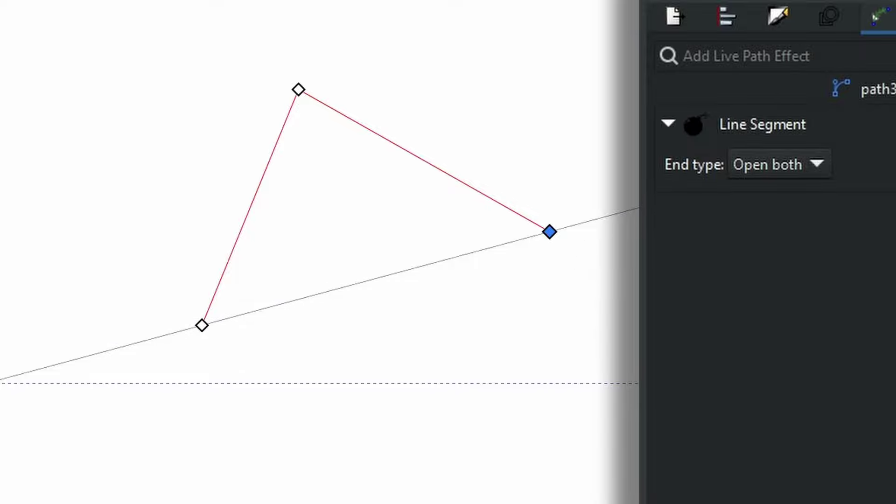
- Try the Closed and Open end types for the Line Segment effect
click(782, 167)
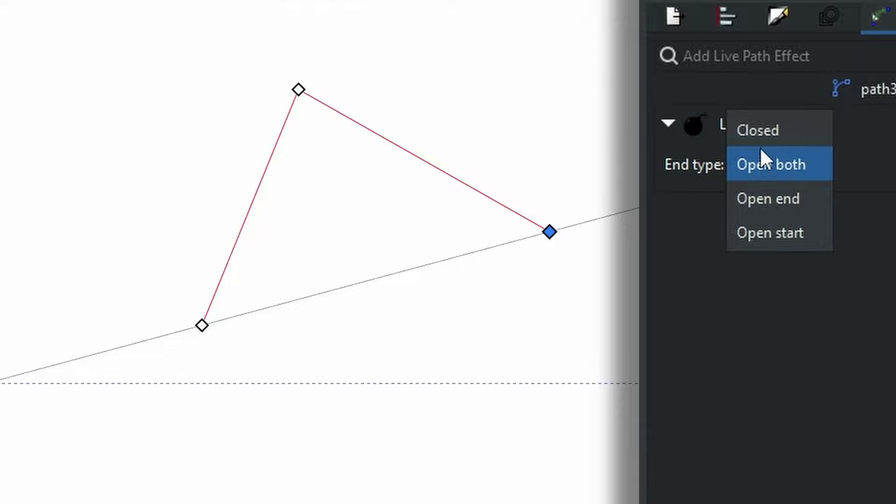
click(760, 131)
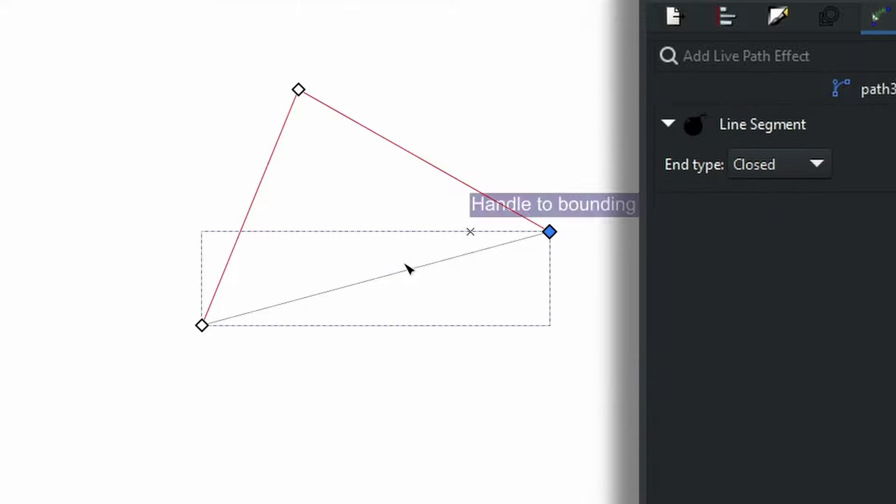
click(202, 325)
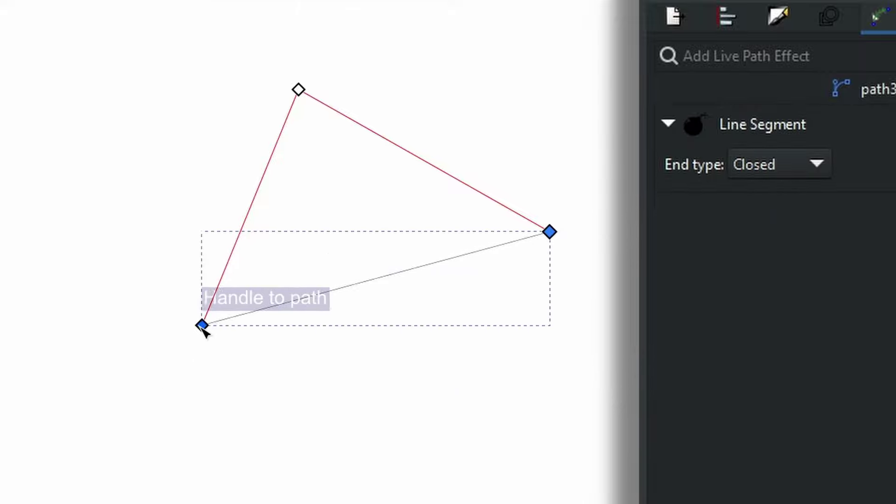
click(549, 232)
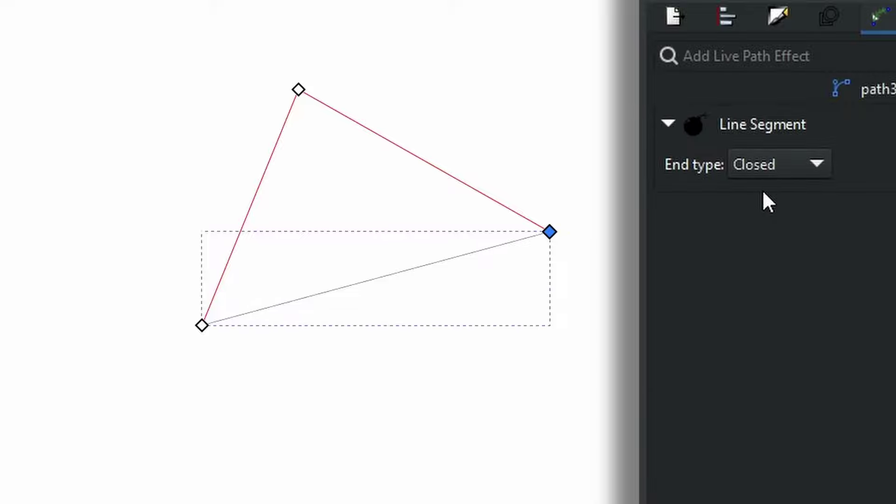
click(761, 170)
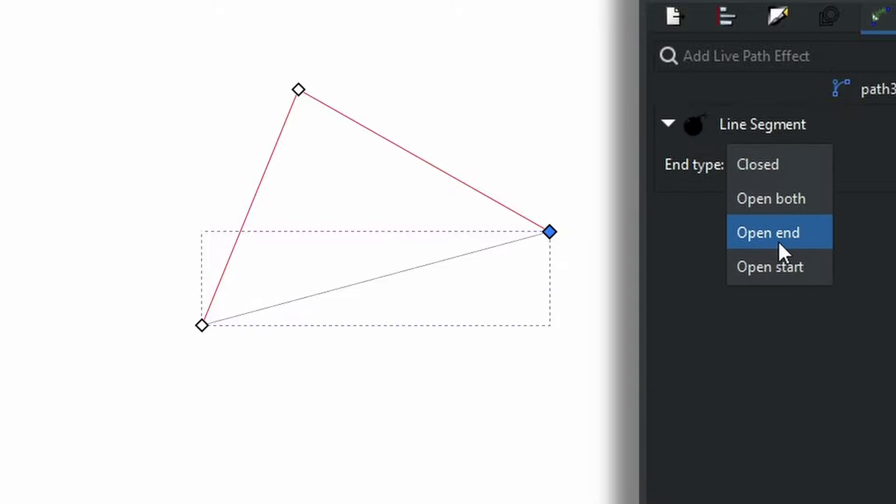
click(782, 254)
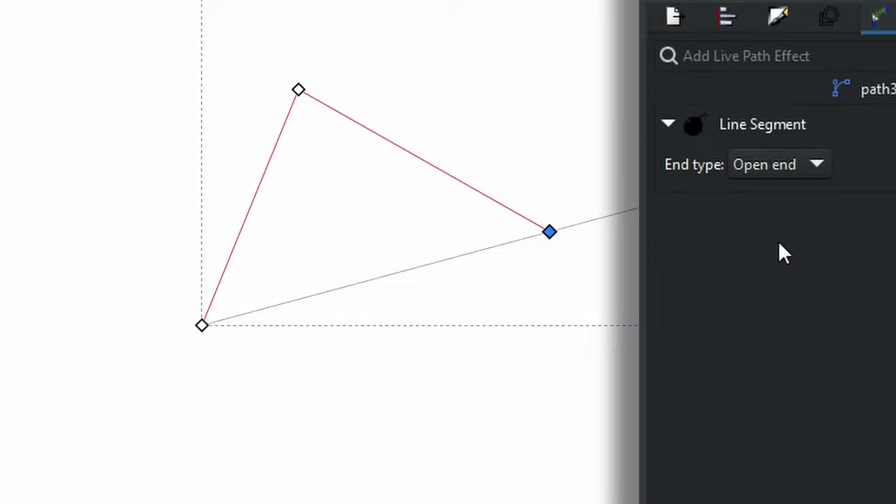
- Set the Line Segment effect's end type to Open start and convert the object to a plain path
click(788, 178)
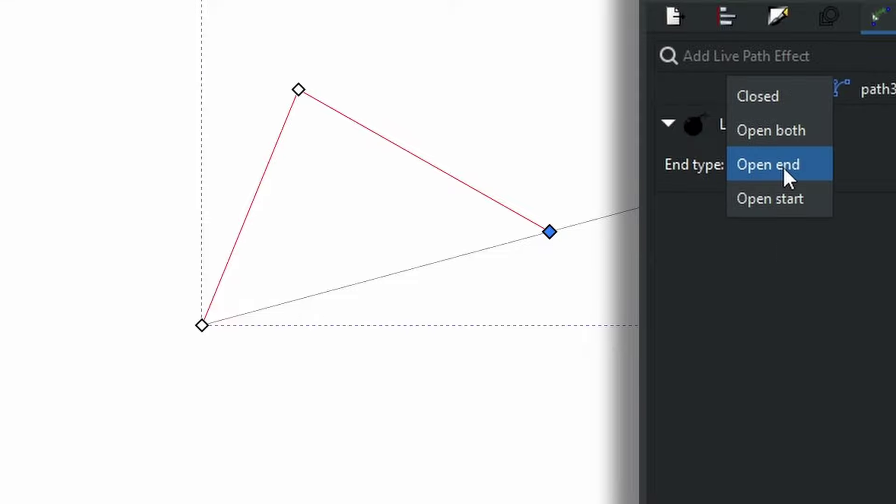
click(789, 206)
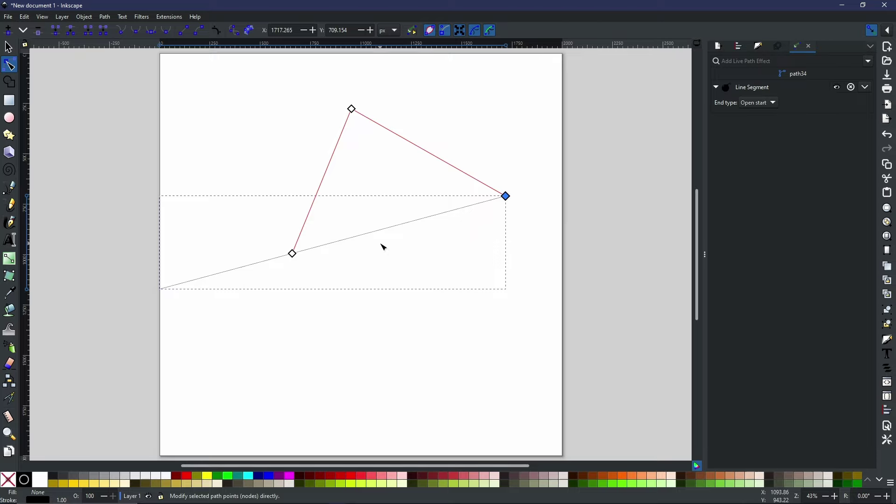
click(106, 19)
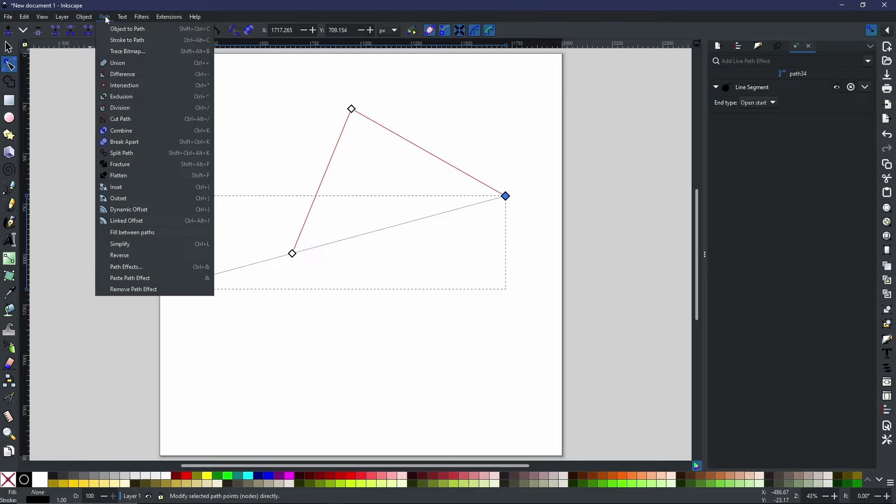
click(119, 31)
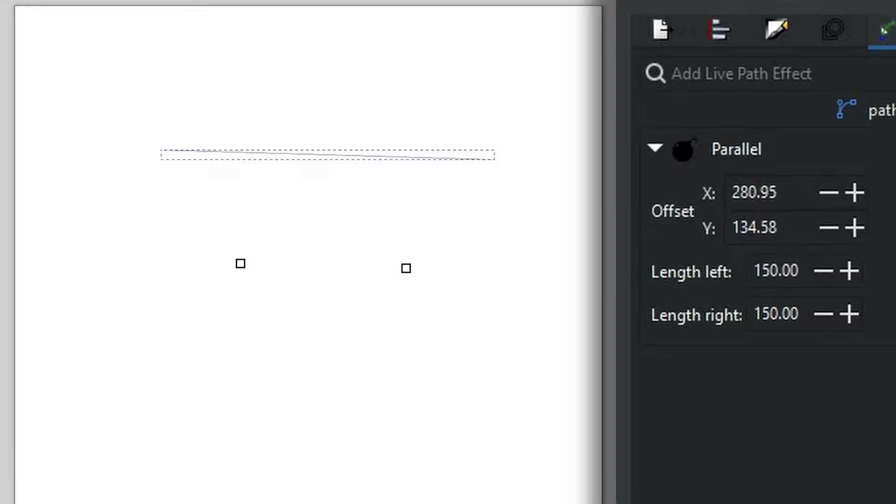
- Move both end nodes of the path with the Parallel effect so the parallel line slopes upward to the right
key(n)
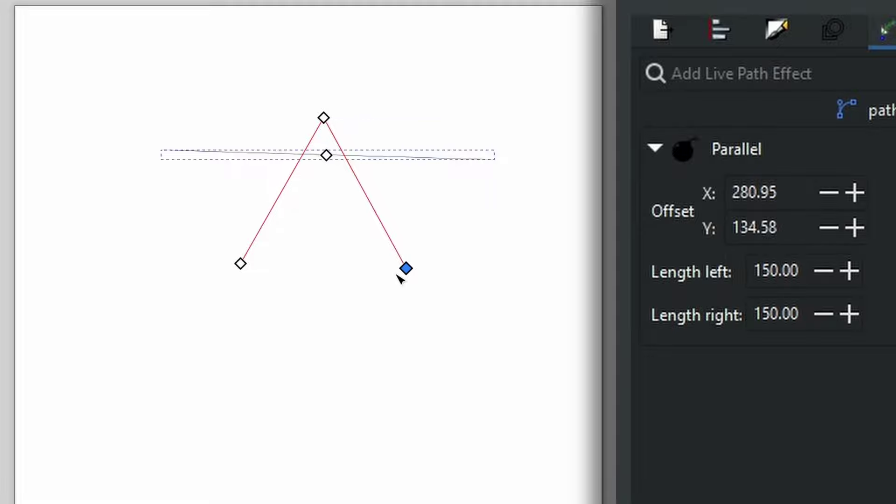
drag(405, 270, 439, 242)
drag(245, 268, 263, 286)
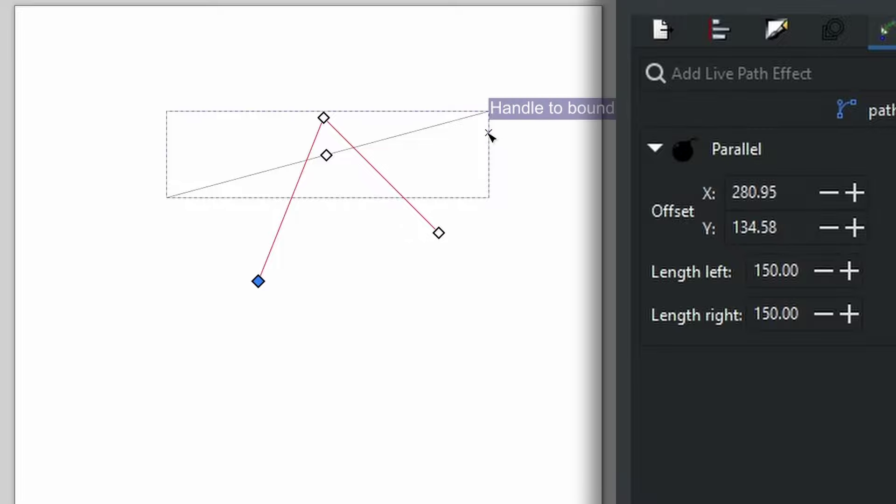
- Set the Parallel effect's Length left to 250
double_click(806, 275)
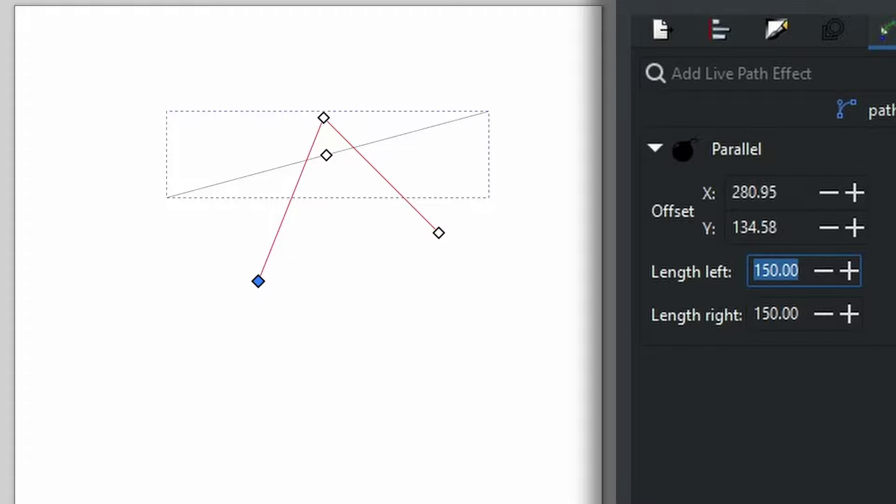
text(250)
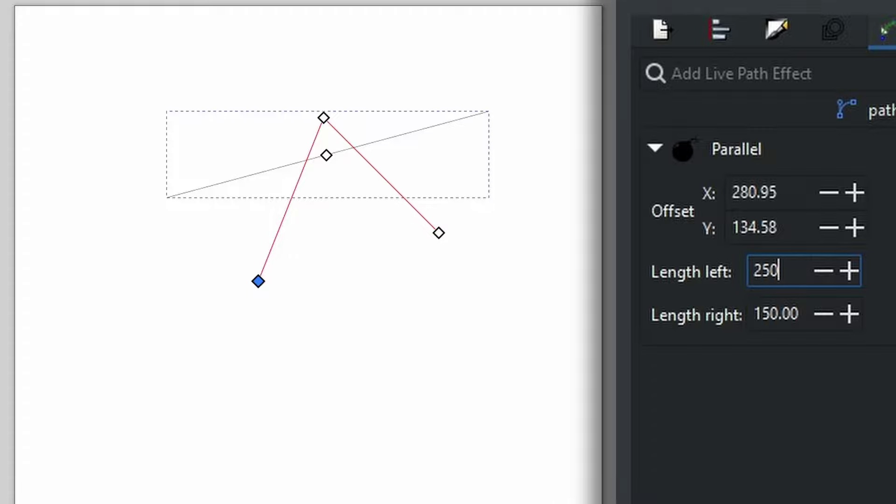
key(Return)
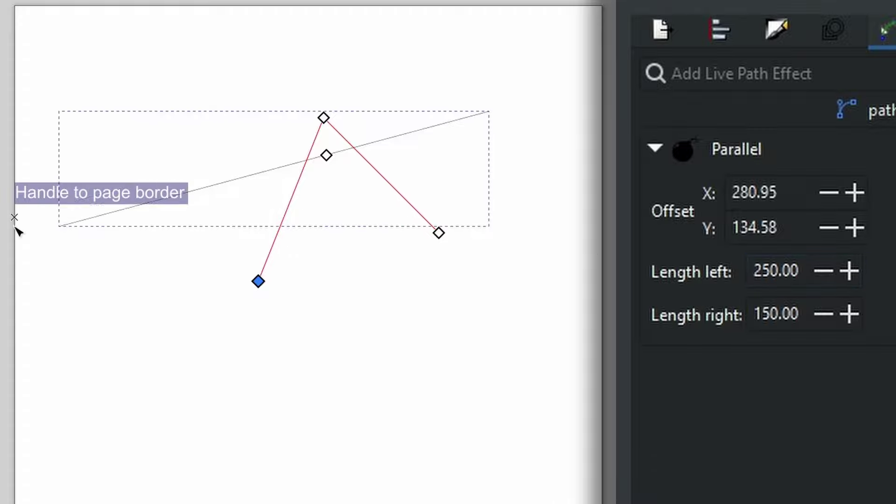
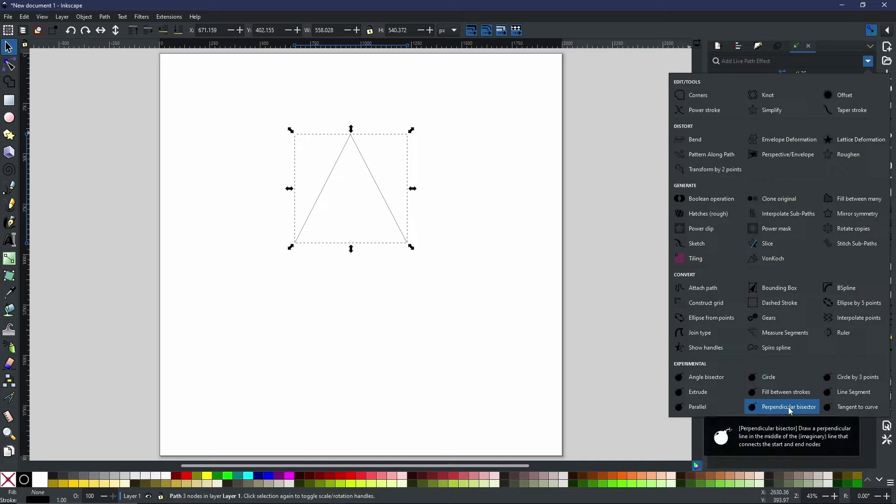
- Apply the Perpendicular bisector effect to the open triangular path and move both of its end nodes to rotate the bisector
click(791, 408)
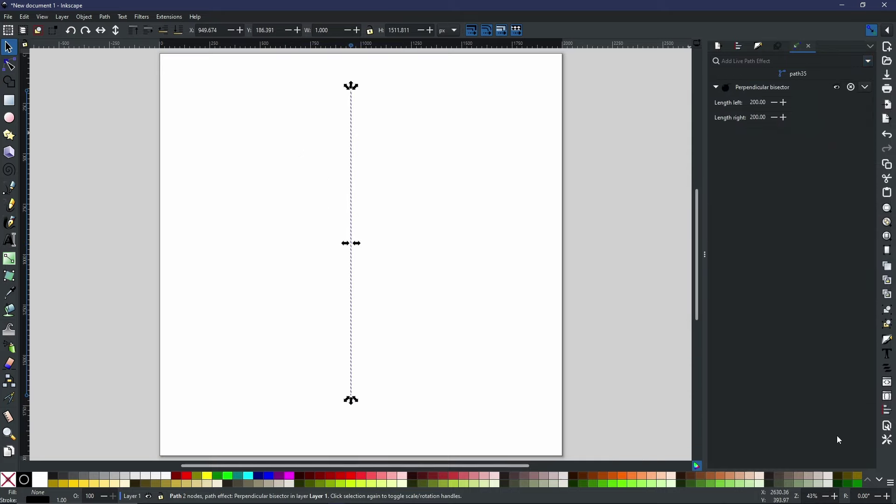
click(11, 66)
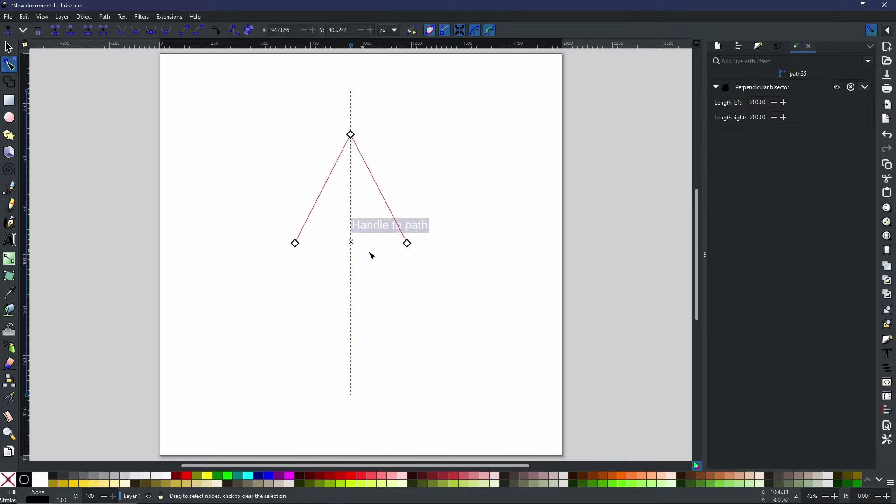
drag(299, 245, 210, 122)
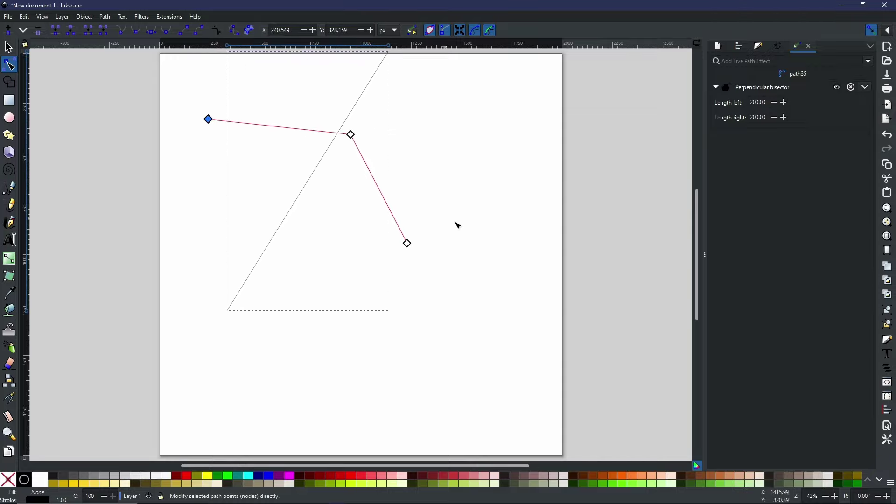
drag(408, 244, 325, 335)
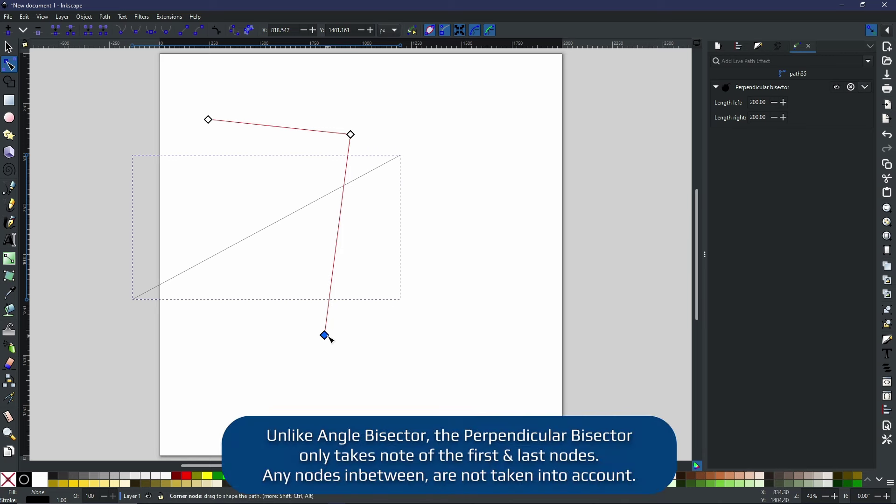
- Move the path's lower end node to about X 443, Y 1424 px, and undo a trial removal of the Perpendicular bisector effect
drag(328, 340, 251, 345)
drag(208, 121, 207, 145)
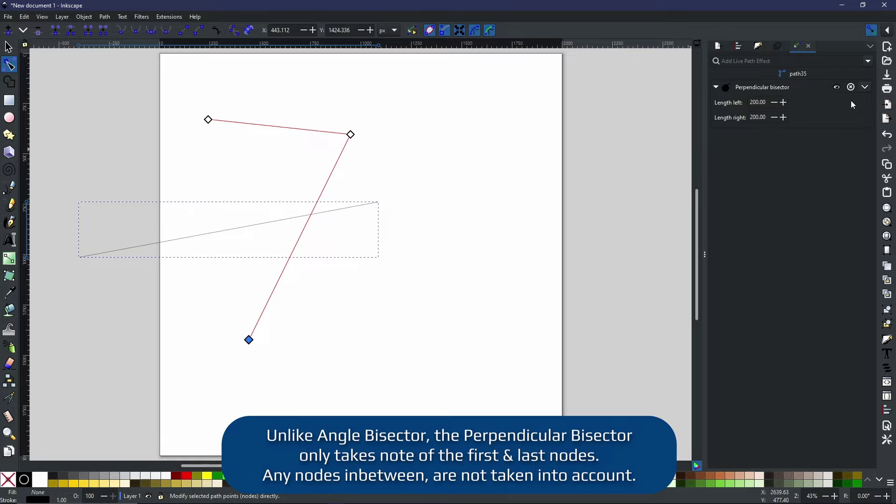
click(851, 87)
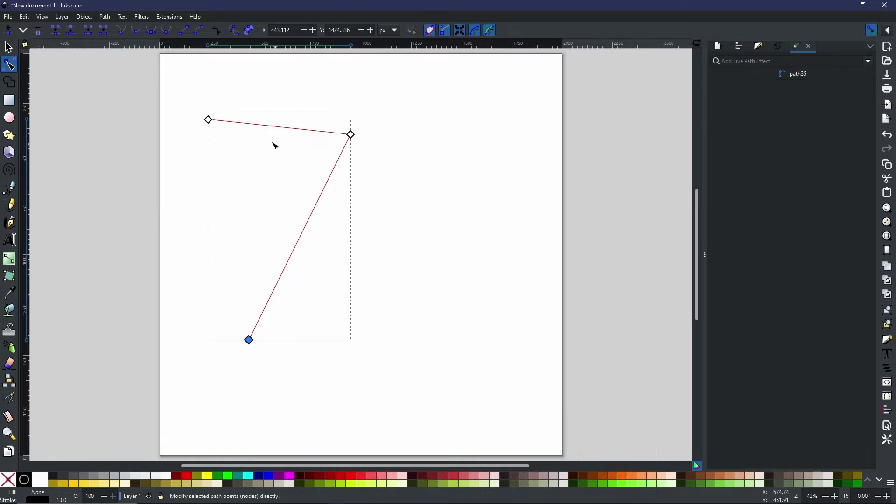
key(ctrl+z)
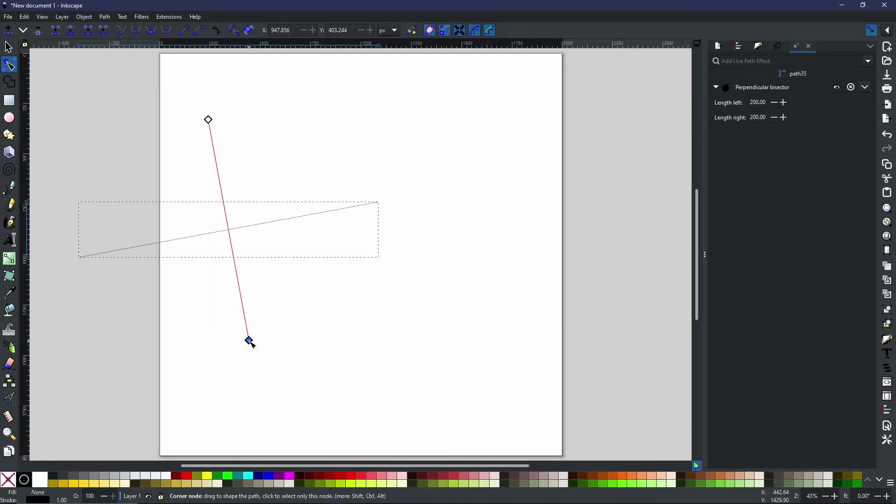
- Move both end nodes of the straight bisected path, placing its lower end at about X 1743, Y 1255 px
drag(248, 340, 512, 307)
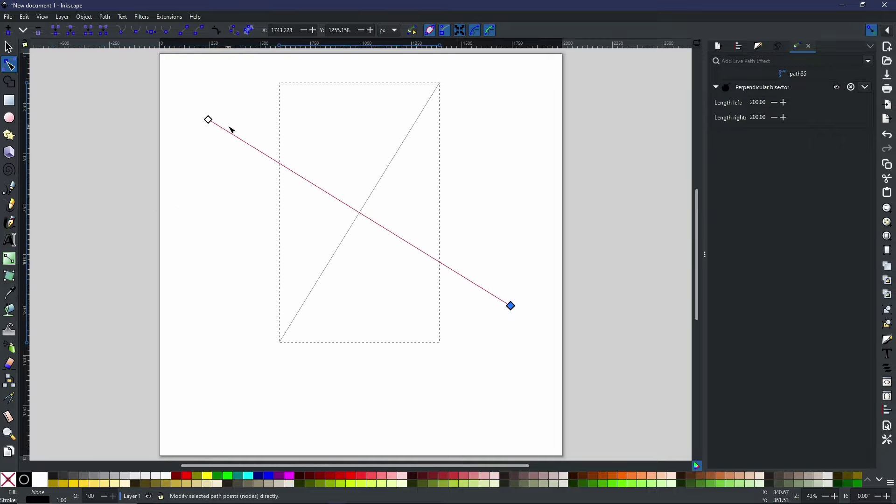
drag(208, 121, 258, 172)
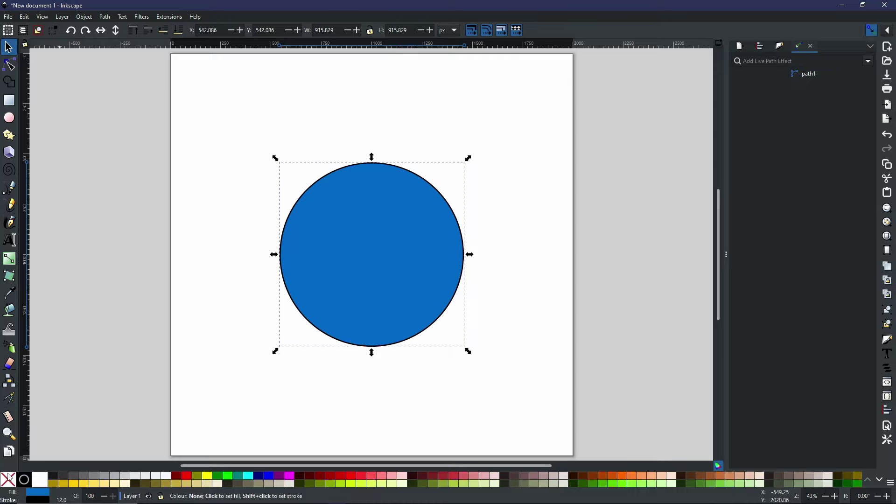
- Remove the blue circle's fill and duplicate the outlined circle in place
click(8, 481)
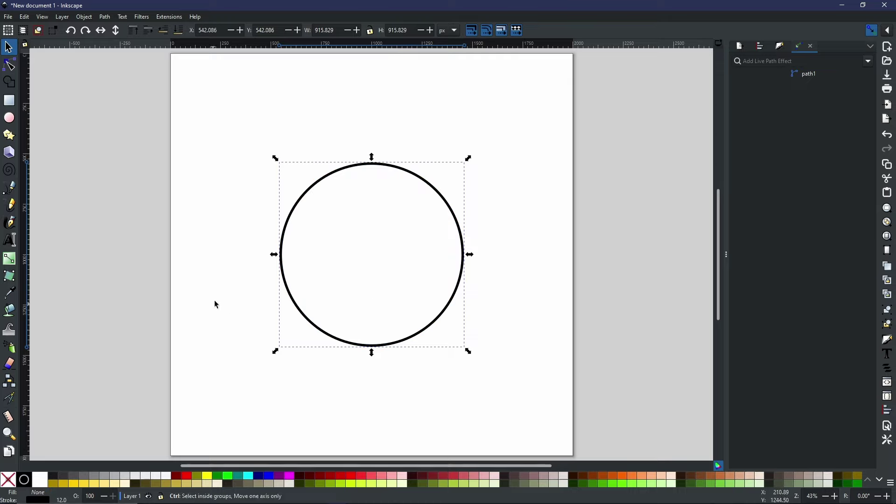
key(ctrl+d)
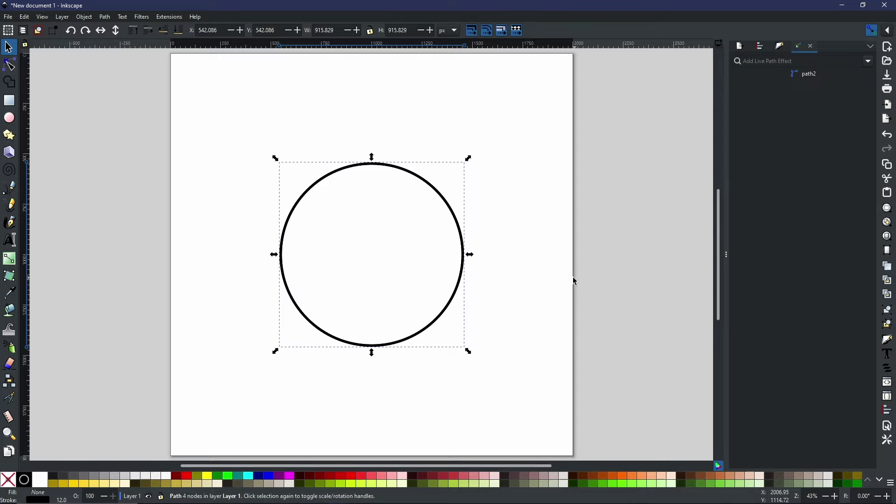
- Apply the Tangent to curve effect to the duplicate circle and extend the tangent's ends on canvas to about 211 (left) and 204 (right)
click(868, 61)
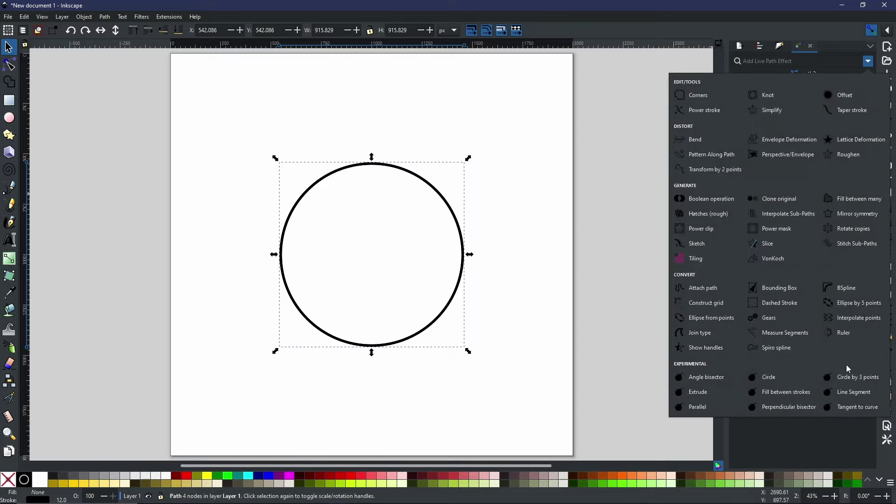
click(847, 407)
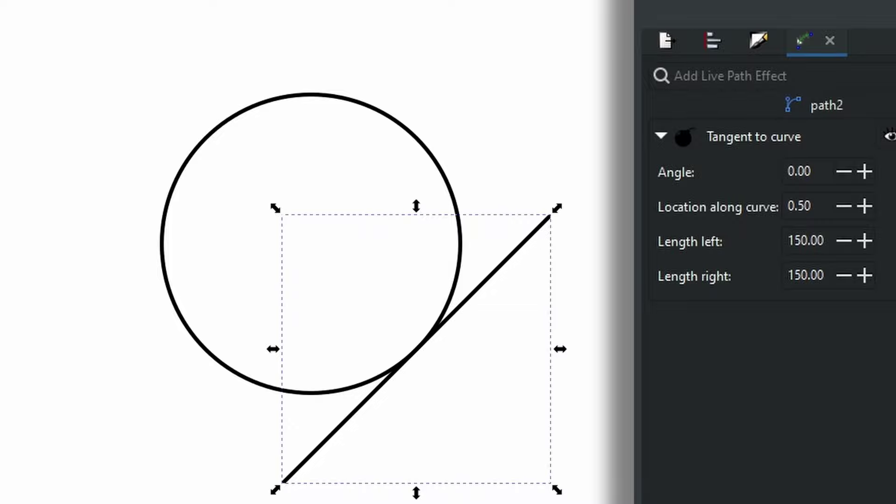
key(n)
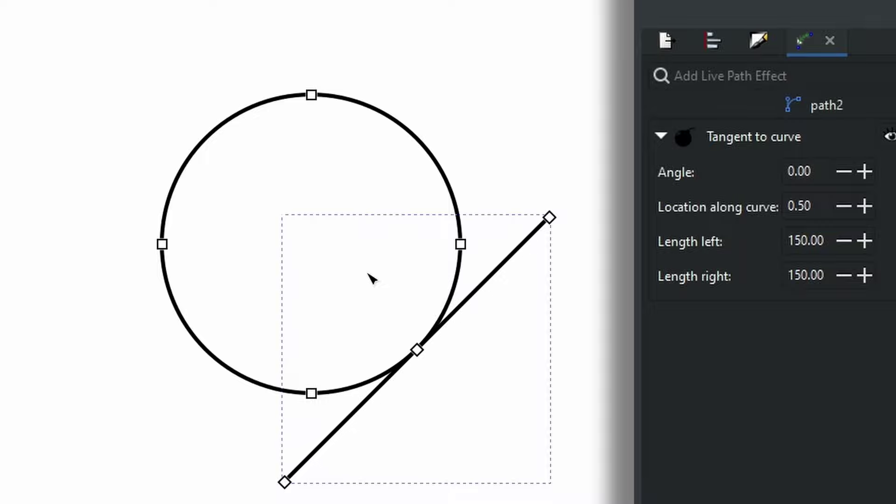
drag(549, 217, 609, 172)
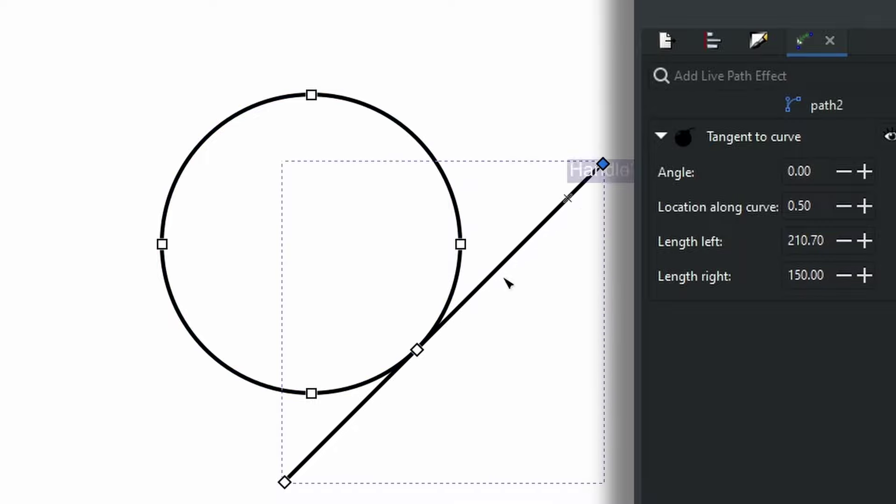
drag(284, 481, 239, 503)
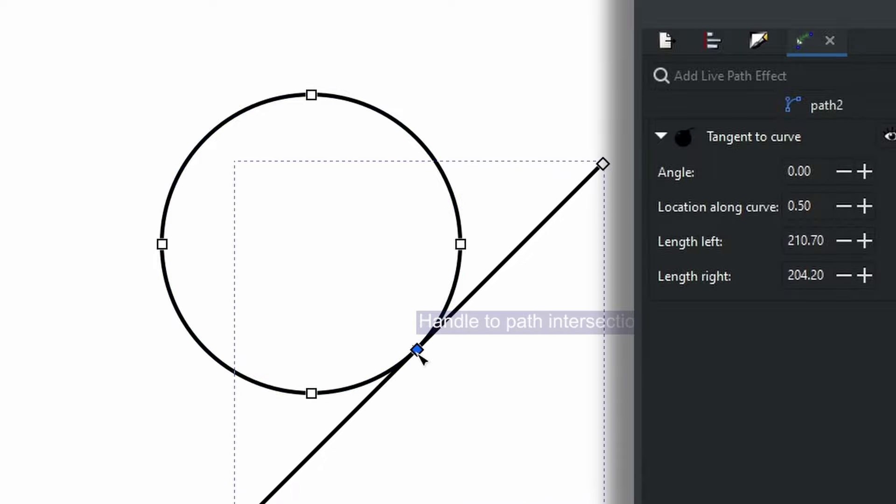
- Slide the tangent's attachment point to about 2.38 along the circle and set the effect's Angle to 10
drag(419, 354, 269, 222)
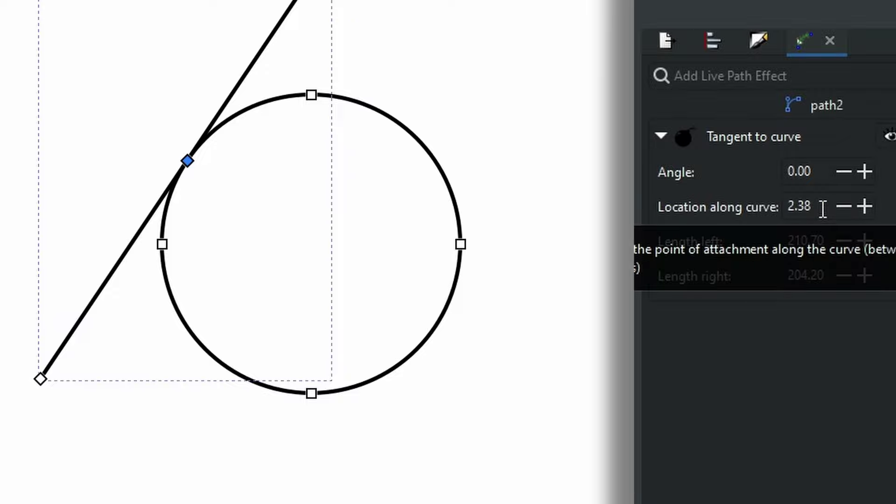
click(823, 175)
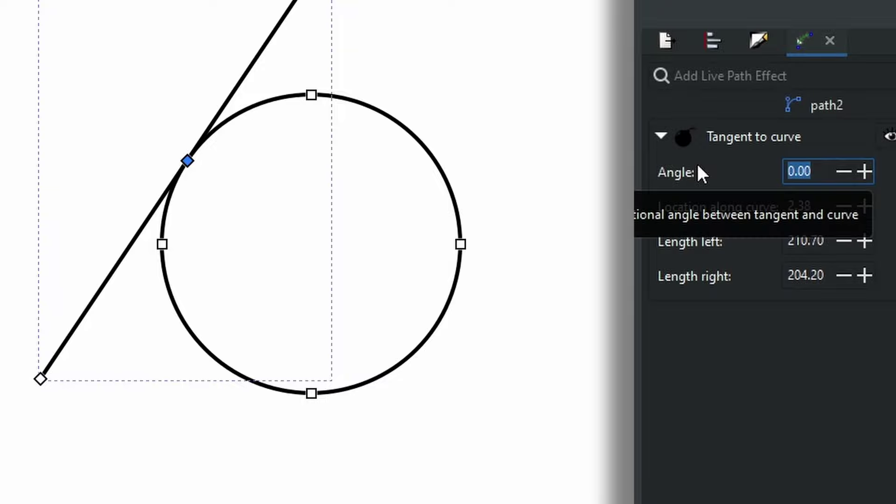
text(10)
key(Return)
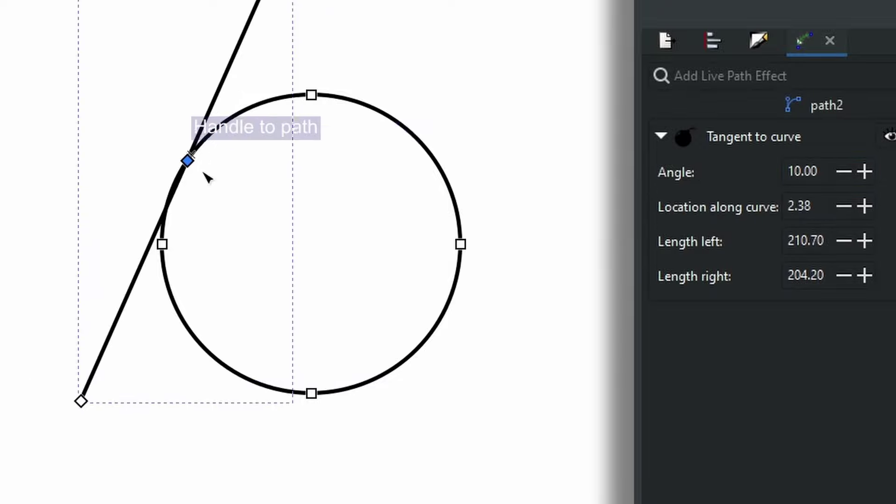
- Slide the tangent's attachment point to about 1.96 along the circle and set the effect's Angle to 50
drag(192, 164, 211, 340)
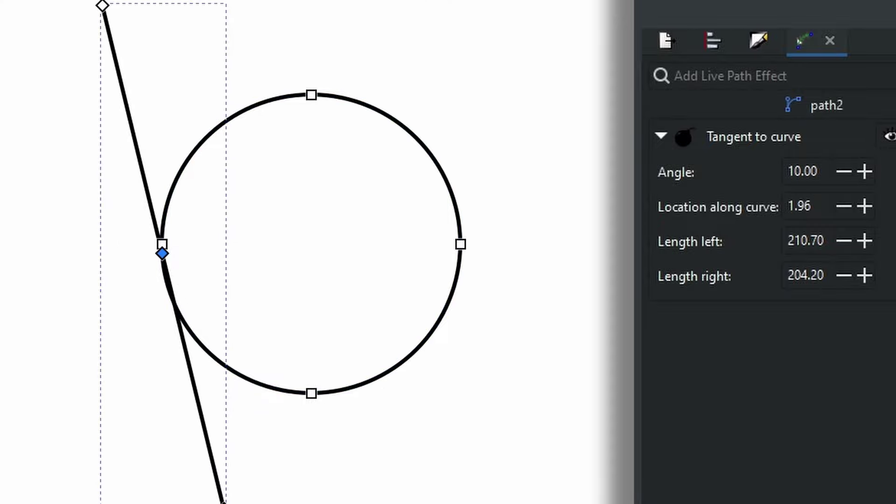
double_click(823, 178)
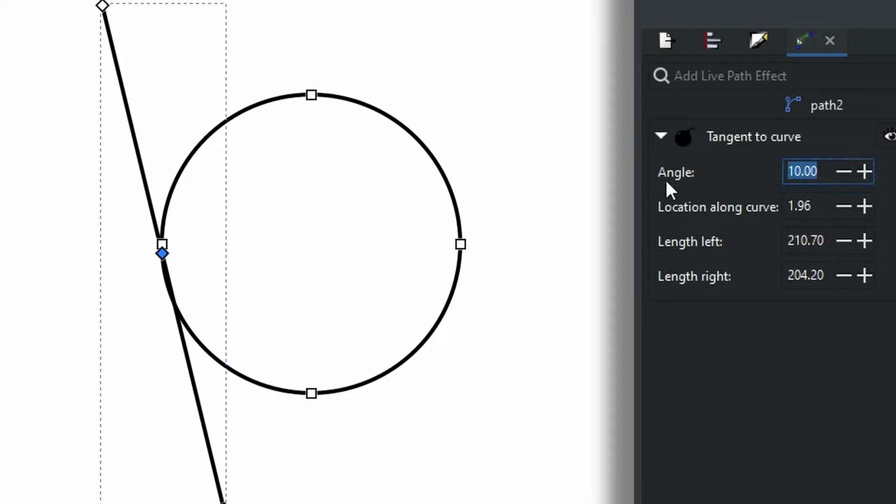
text(50)
key(Return)
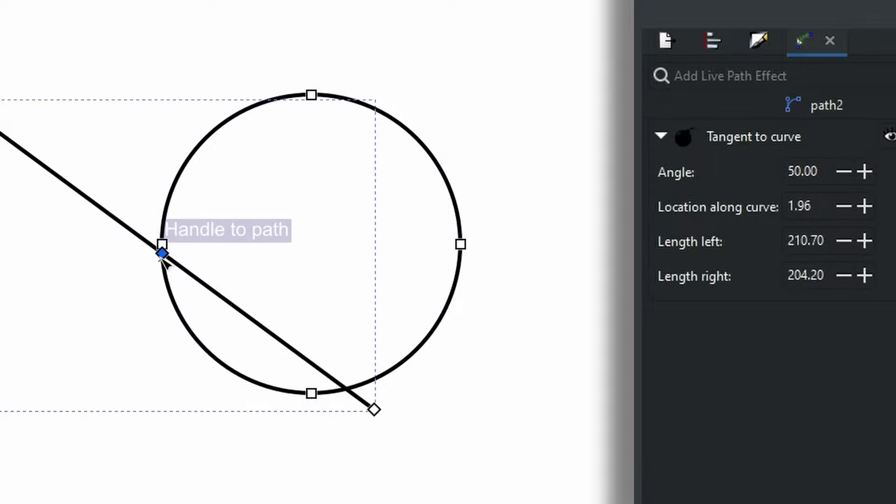
- Slide the attachment point to about 2.17 along the circle and shorten the line's ends to about 79 (right) and 119 (left)
drag(163, 255, 294, 250)
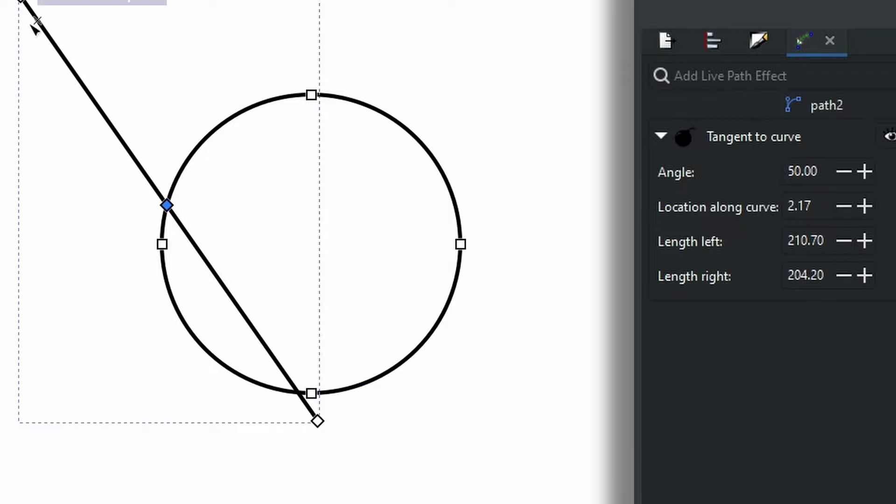
drag(21, 1, 110, 125)
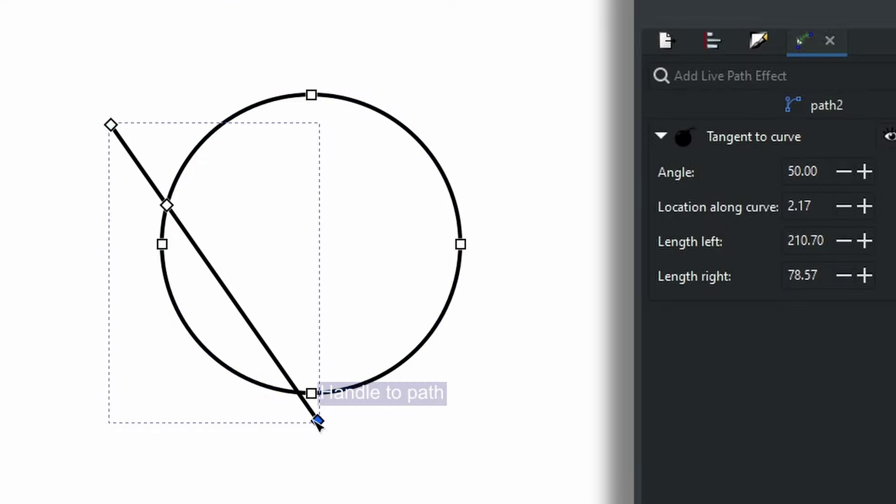
drag(318, 422, 273, 326)
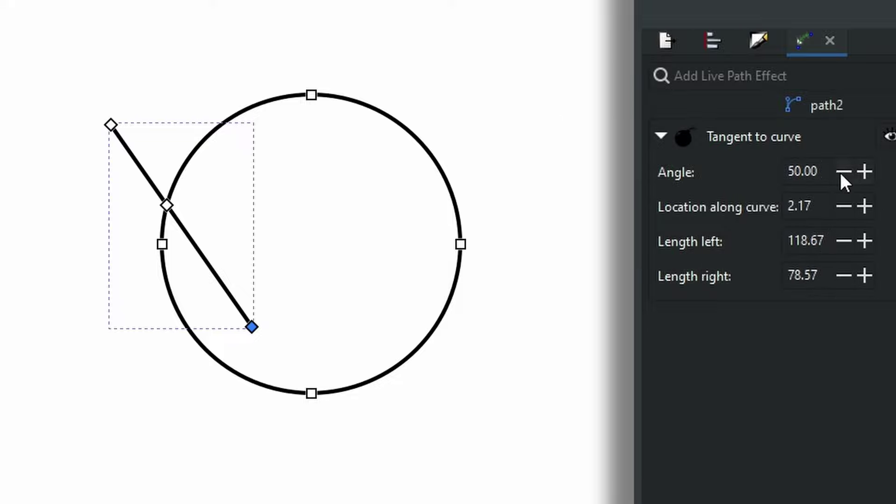
- Set the Tangent to curve effect's Angle to 0
triple_click(795, 171)
text(0)
key(Return)
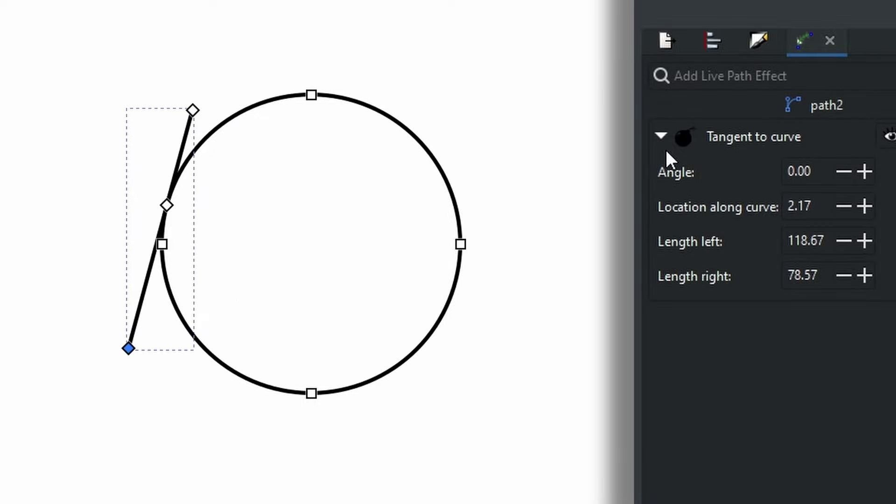